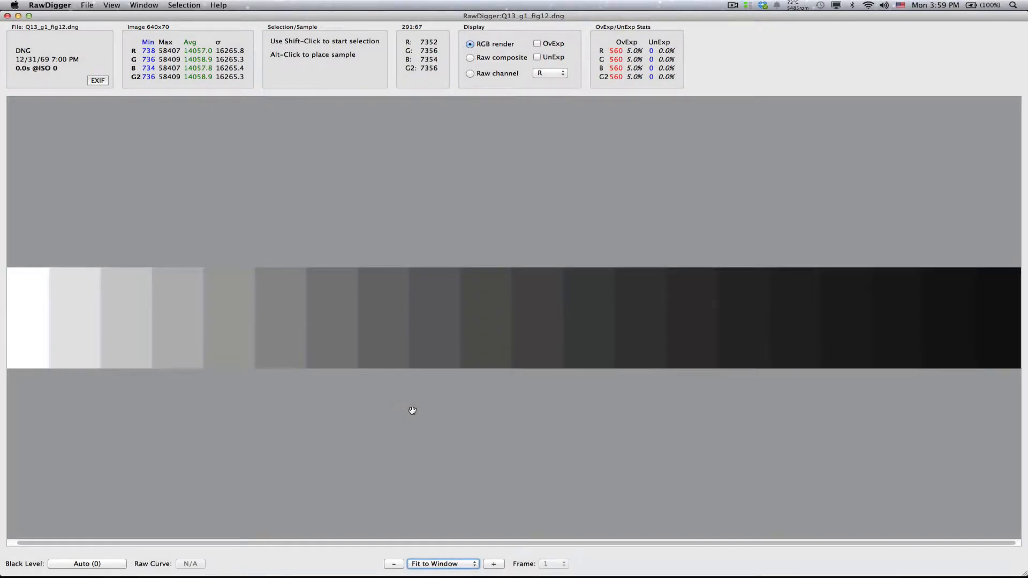
- View the full-image histogram of Q13_g1_fig12.dng and close its window
click(144, 5)
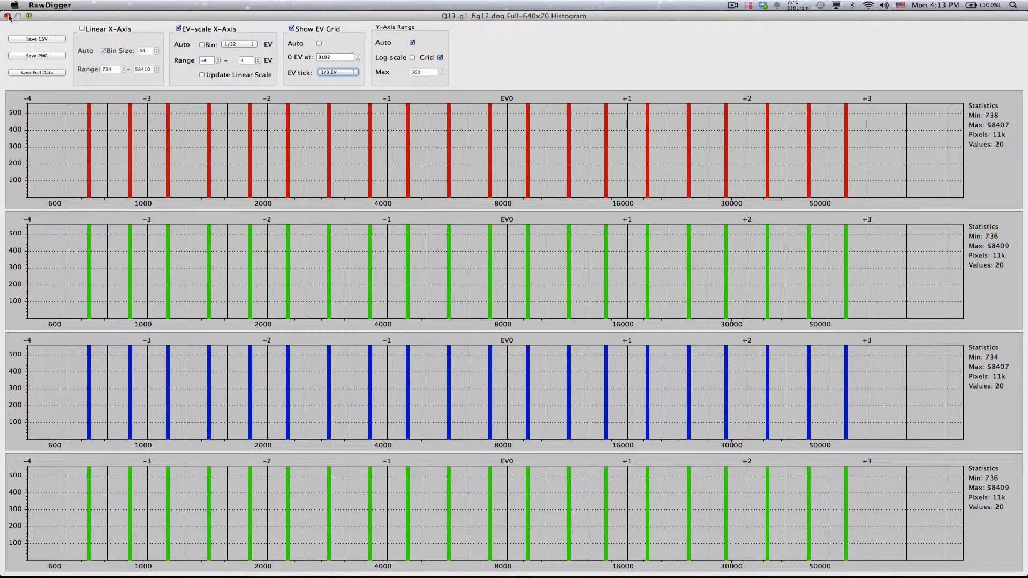
click(8, 15)
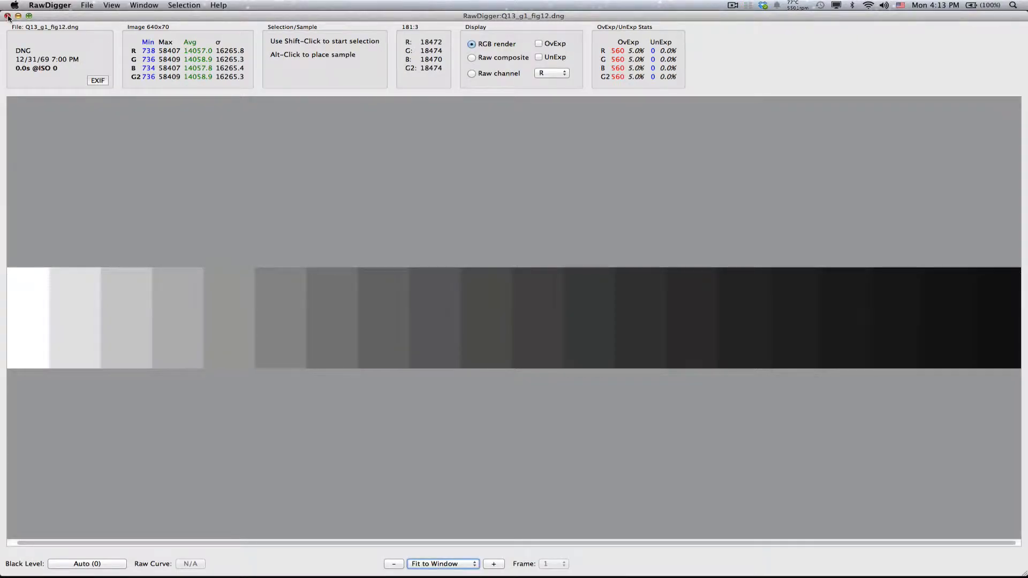
- Open the raw file _DSC1299wb.NEF and display it at 100%
key(super+o)
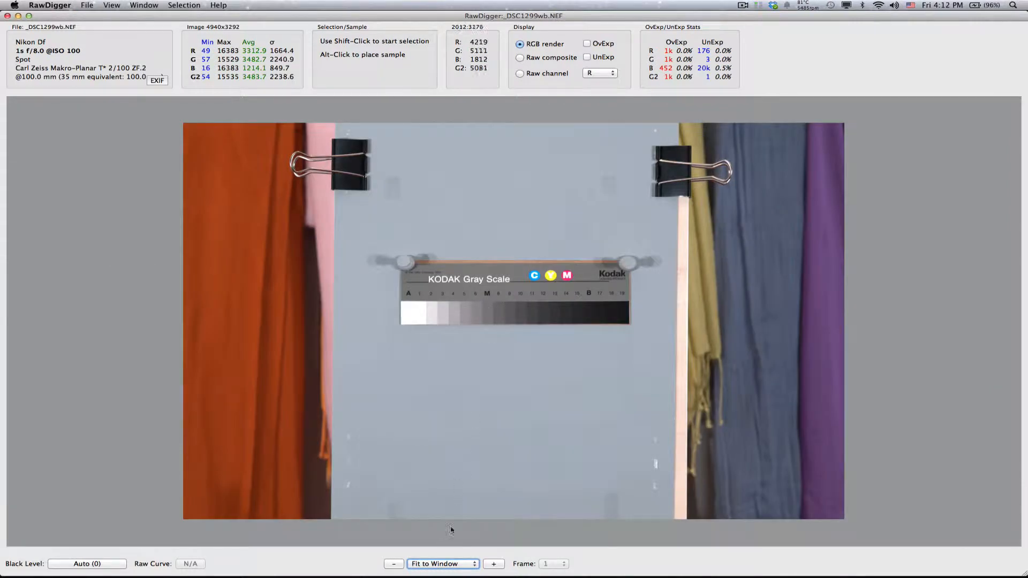
click(440, 565)
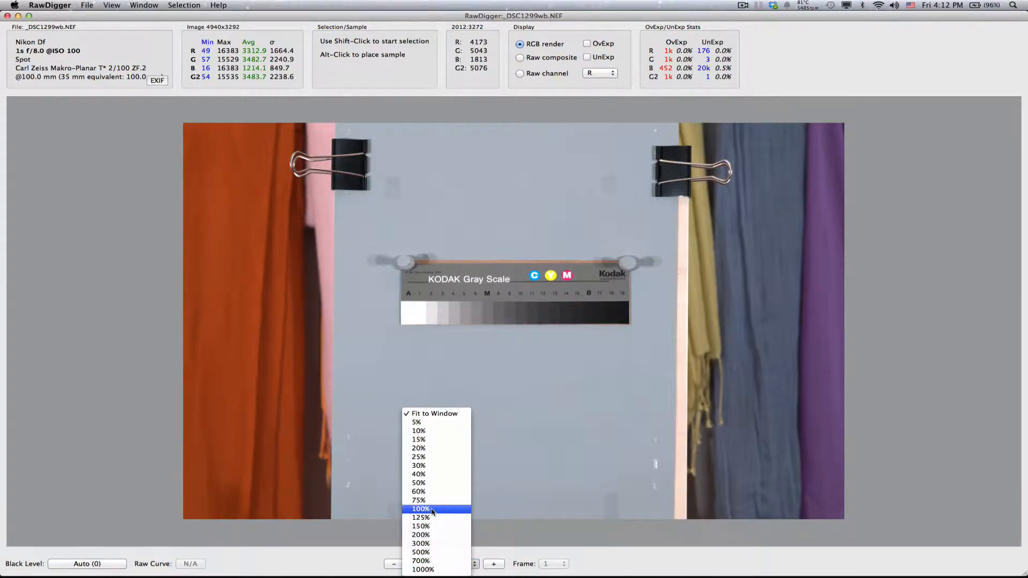
click(423, 509)
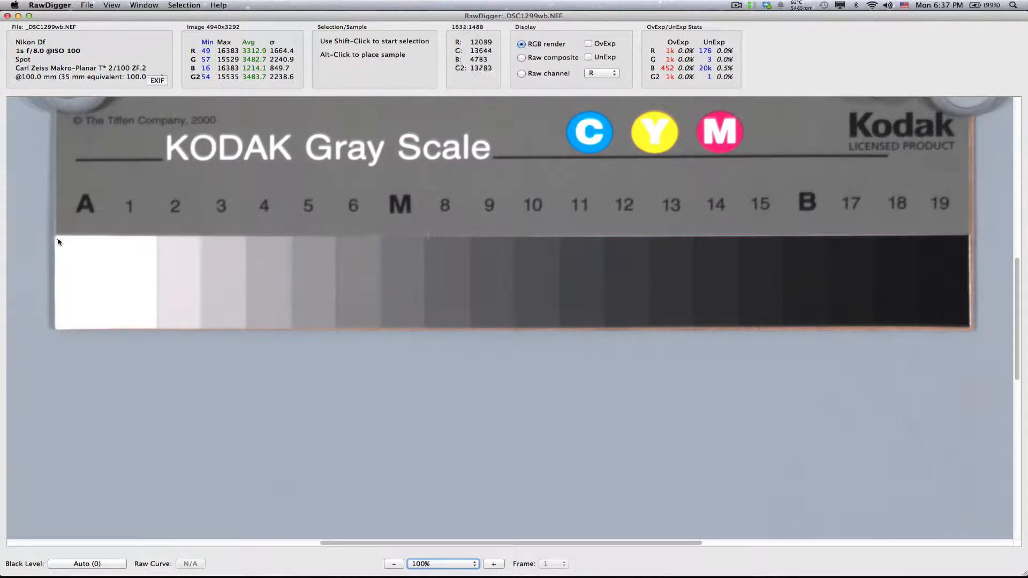
- Select the gray scale's patch strip, about 1700 x 181 pixels, and show the histogram of that selection
drag(57, 237, 968, 328)
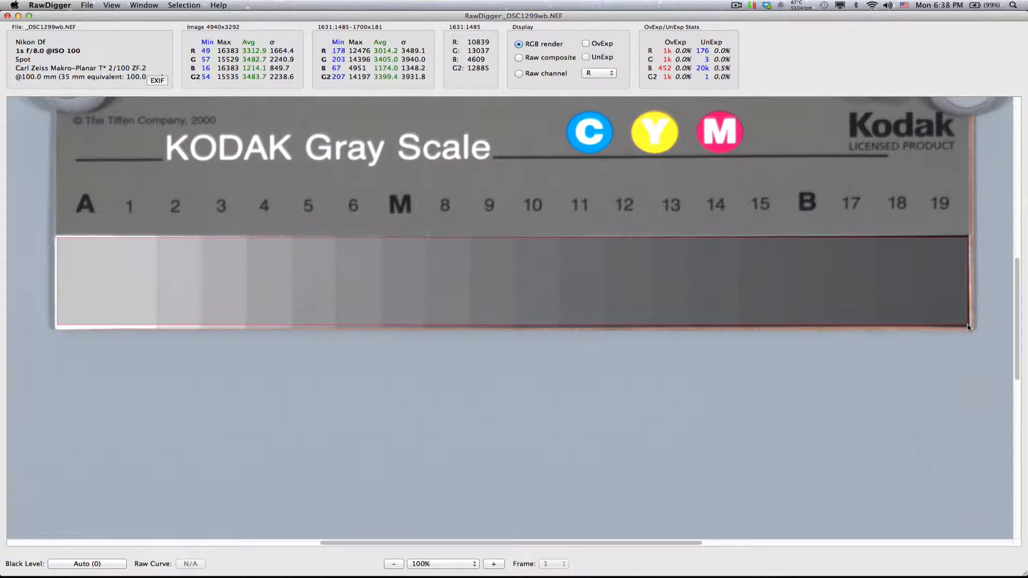
right_click(630, 301)
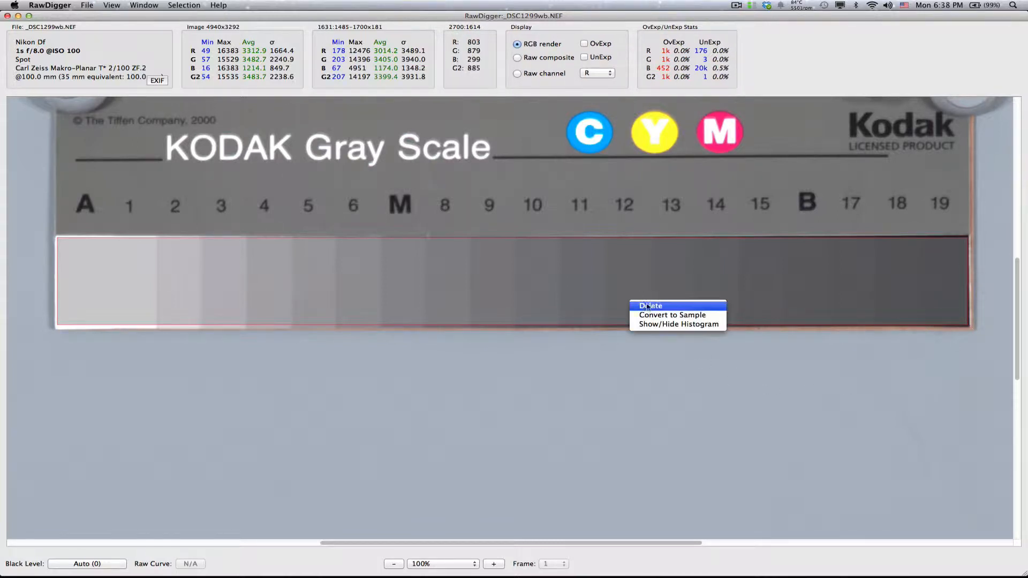
click(673, 323)
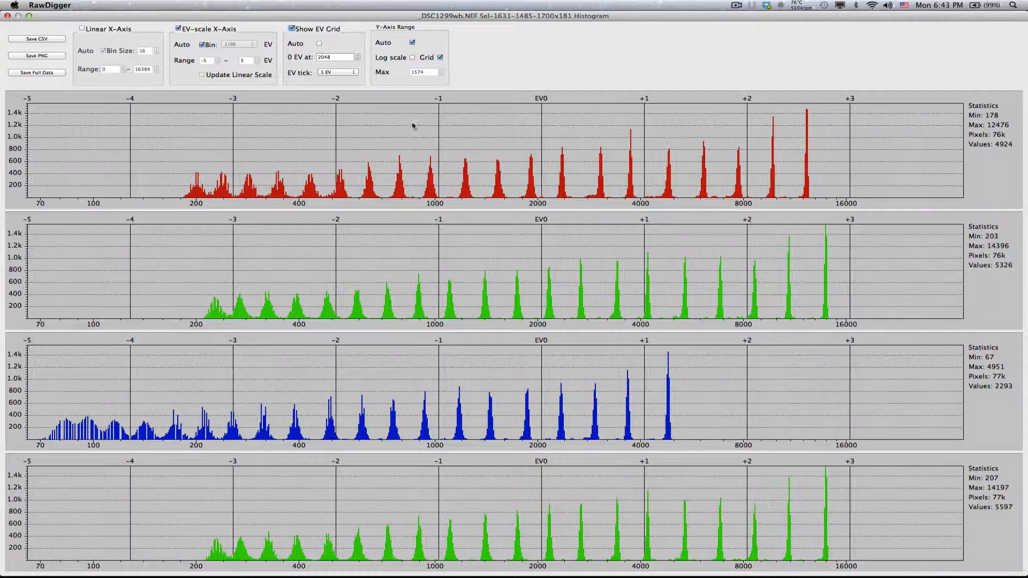
- Set the 0 EV point of the histogram's EV grid to 1600
click(338, 57)
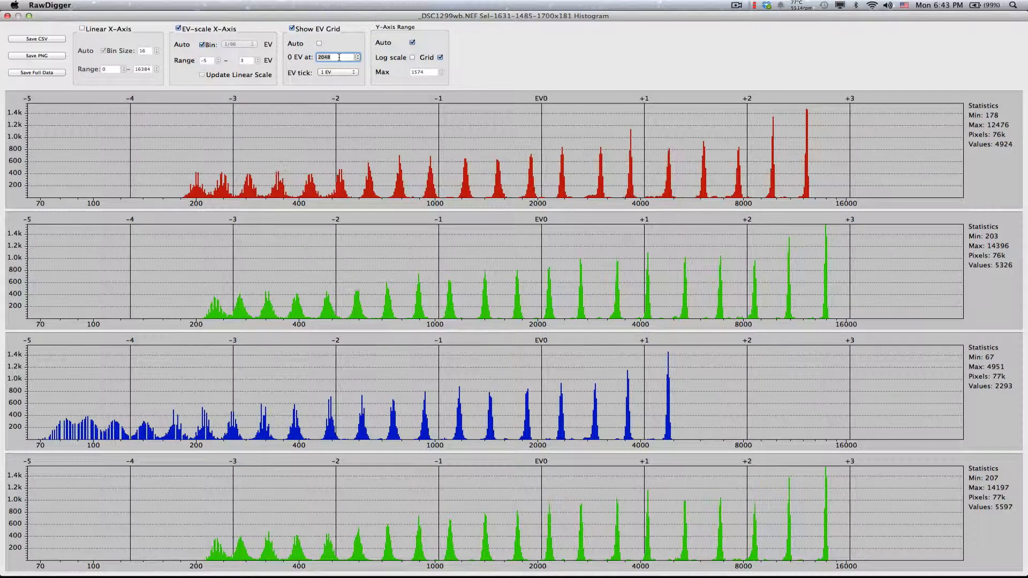
key(BackSpace)
key(BackSpace)
key(BackSpace)
key(BackSpace)
text(1600)
key(Return)
- Switch the histogram to a linear X-axis and turn off its automatic bin size and range
click(83, 29)
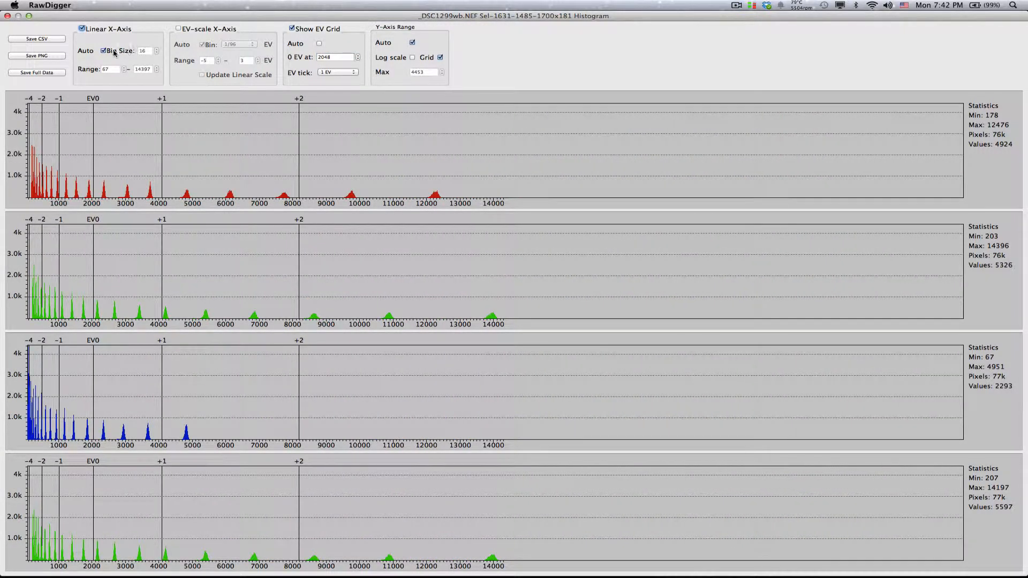
click(103, 51)
click(104, 51)
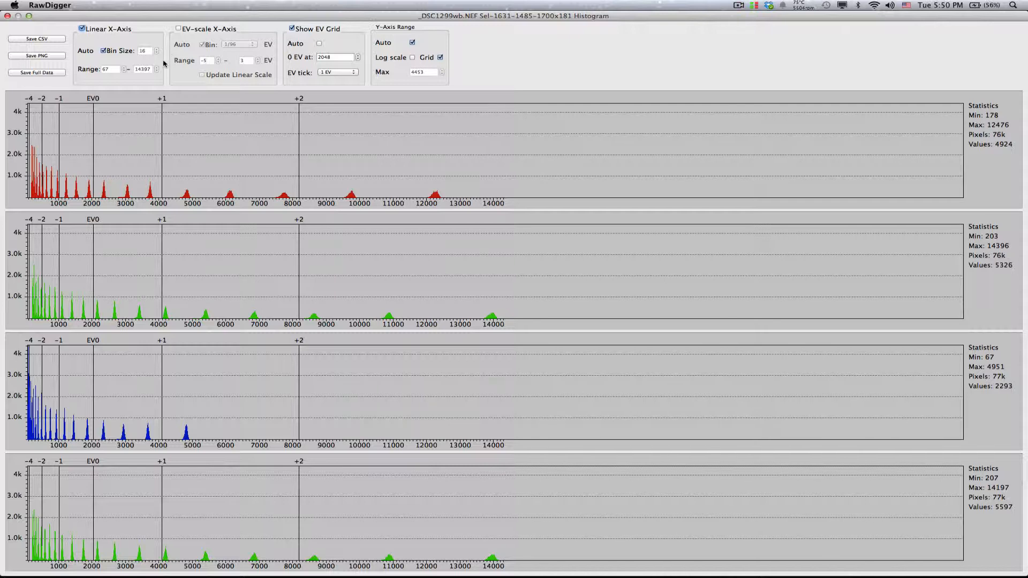
click(104, 51)
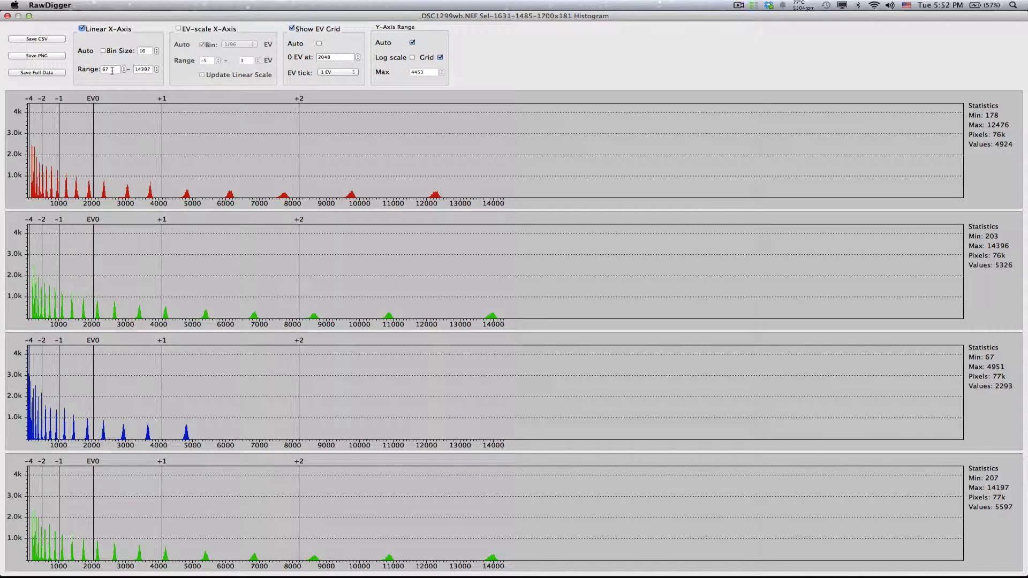
- Set the linear X-axis range to 200–4300
click(111, 70)
text(200)
click(142, 69)
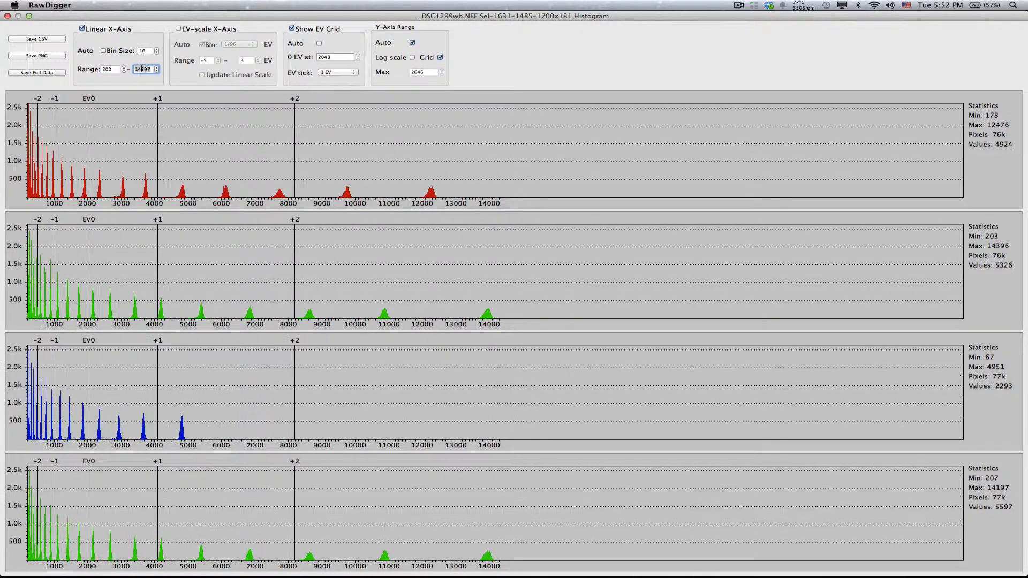
text(4300)
key(Return)
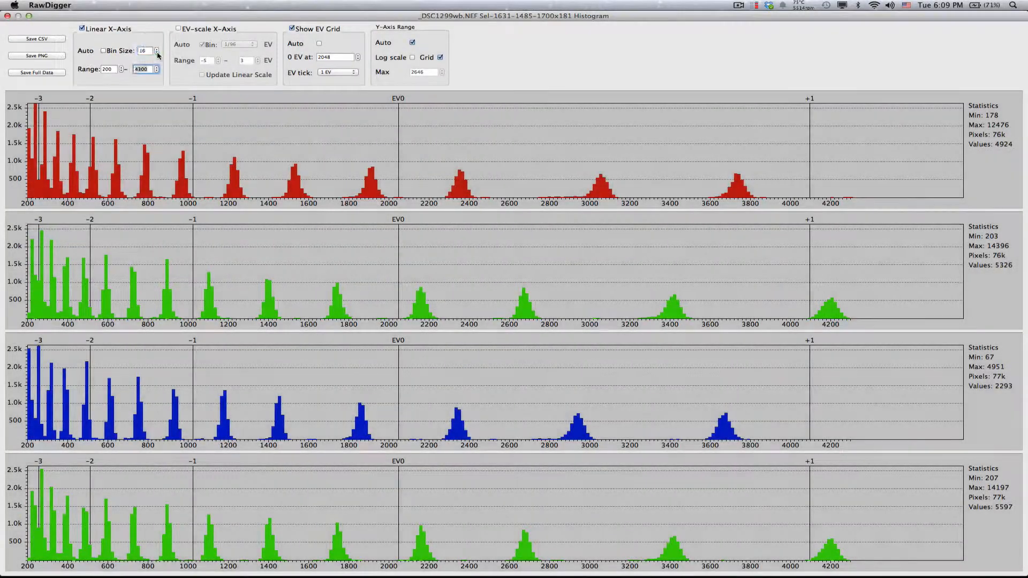
- Step the linear X-axis bin size through neighboring values and return it to 16
click(157, 52)
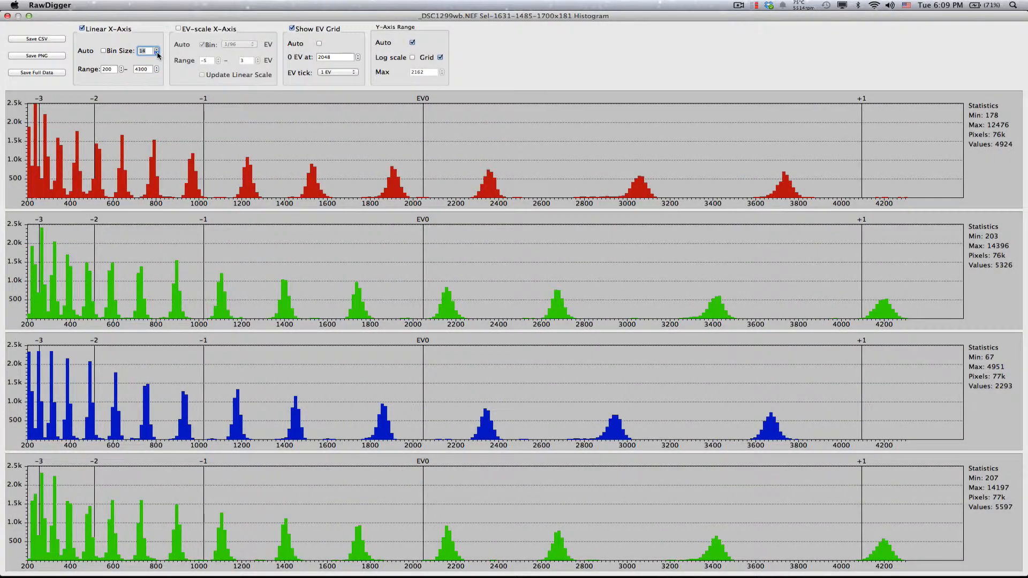
click(156, 49)
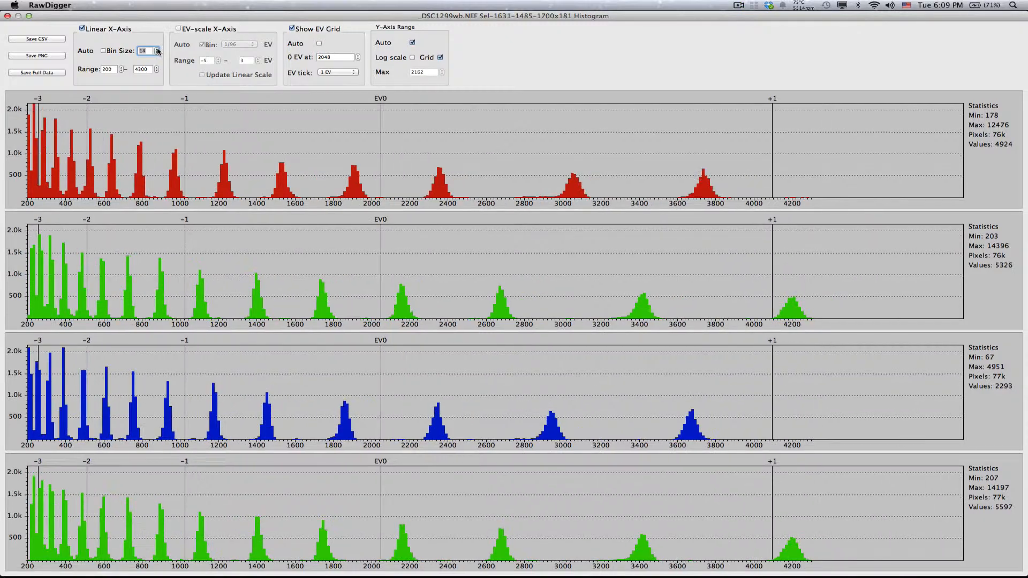
click(157, 50)
click(157, 51)
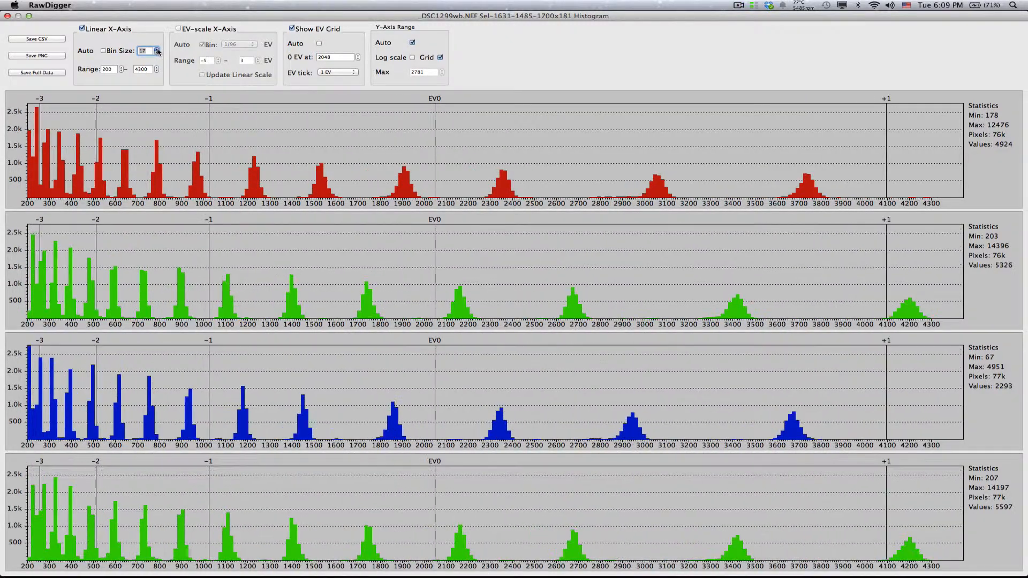
click(157, 50)
click(157, 53)
click(157, 53)
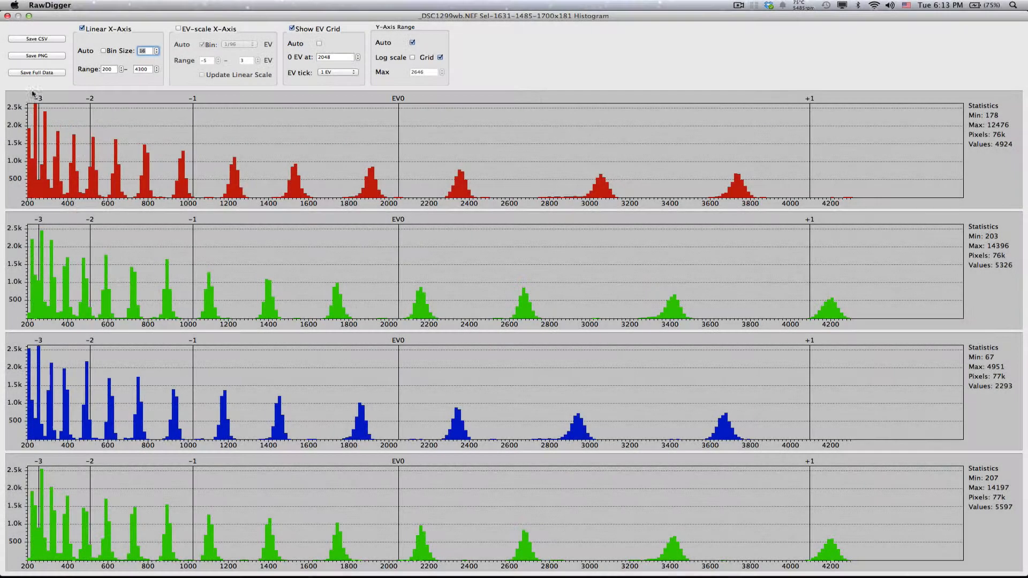
- Switch to the EV-scale X-axis, try a 2 EV grid tick, and set the EV tick to 1/3 EV
click(185, 32)
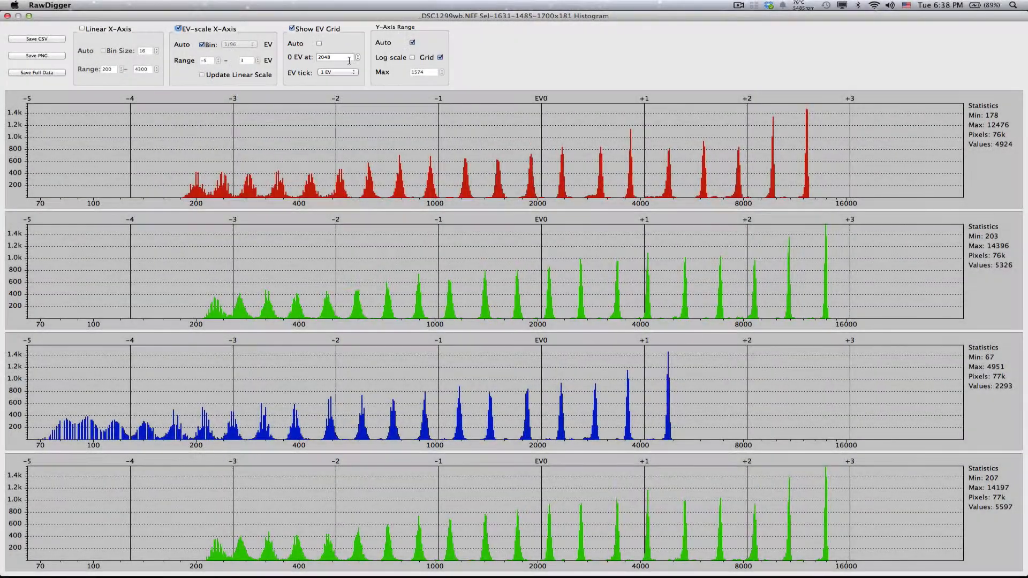
click(335, 74)
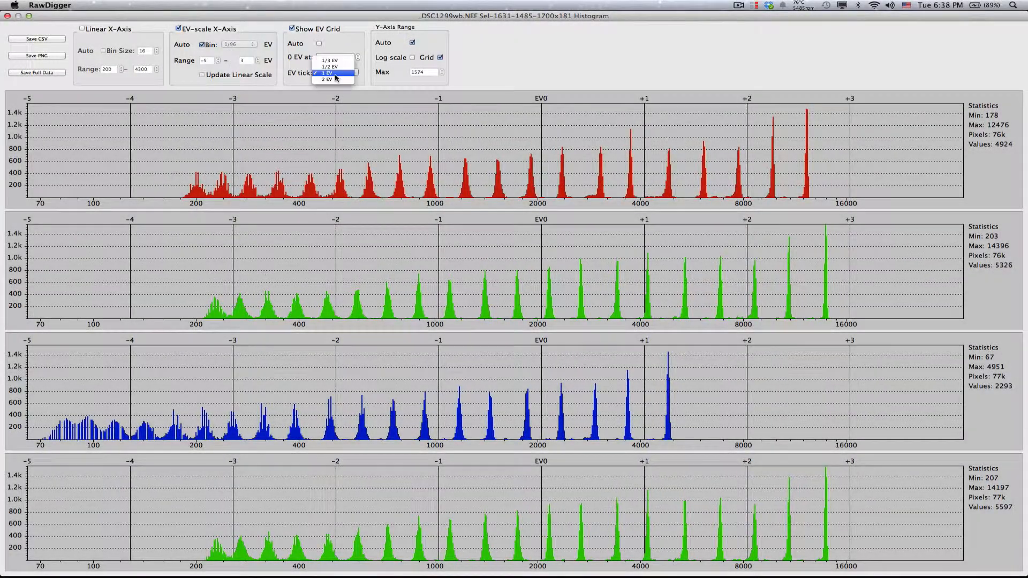
click(335, 80)
click(335, 72)
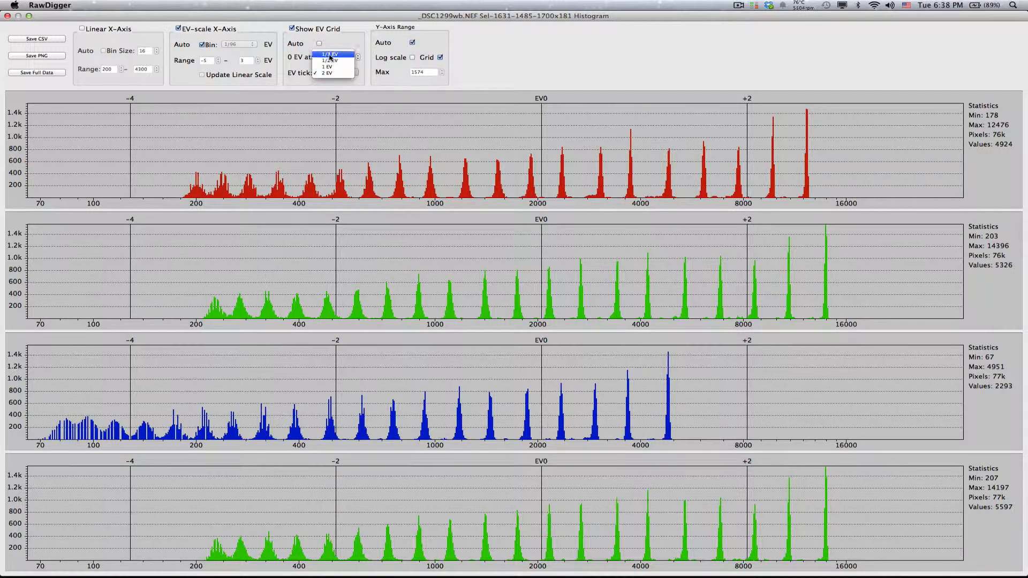
click(329, 55)
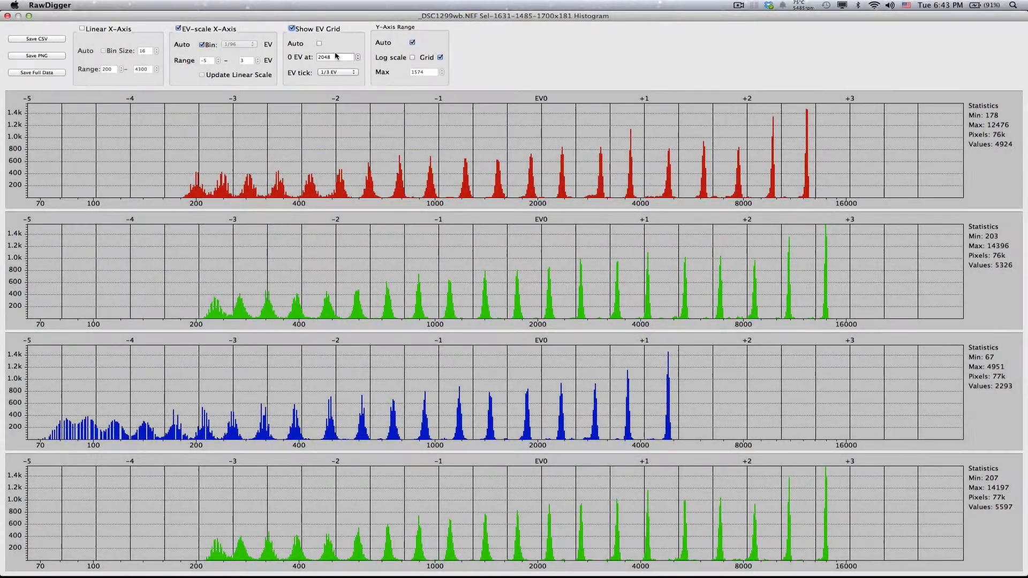
- Set the 0 EV point of the histogram's EV grid to 14396
click(335, 56)
double_click(334, 59)
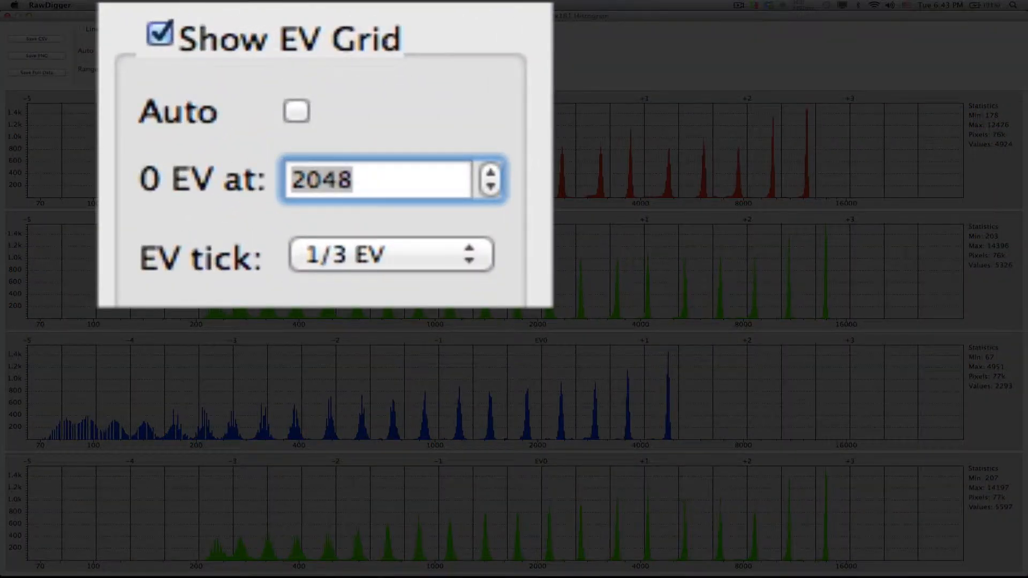
text(1)
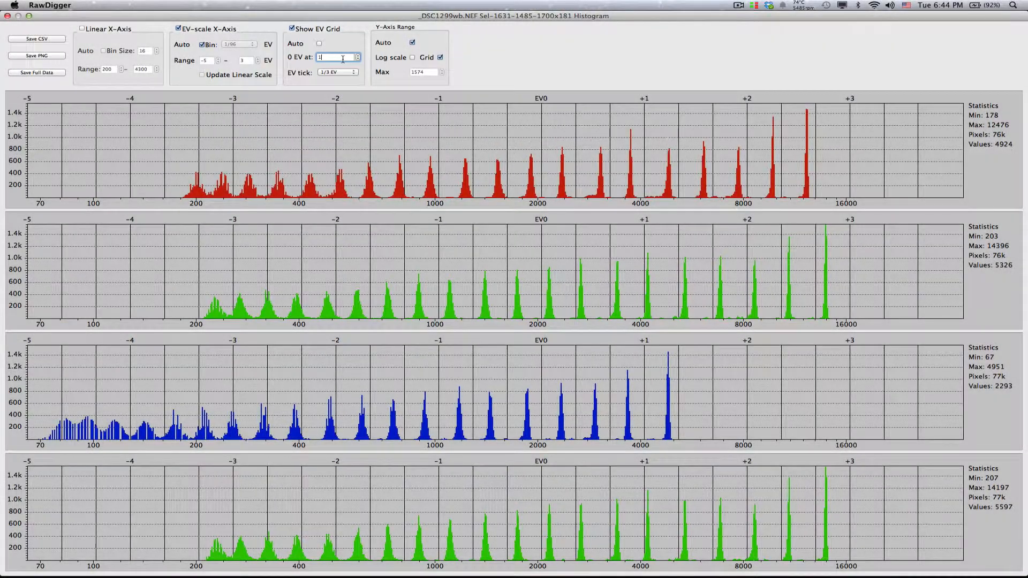
text(4396)
key(Return)
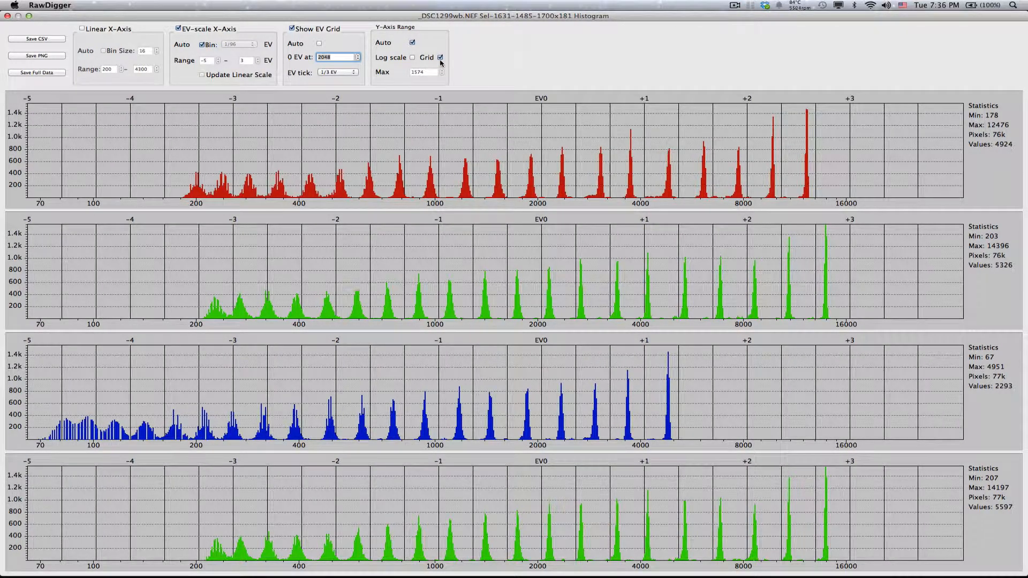
- Compare the histogram with the Y-axis log scale turned on and off
click(412, 57)
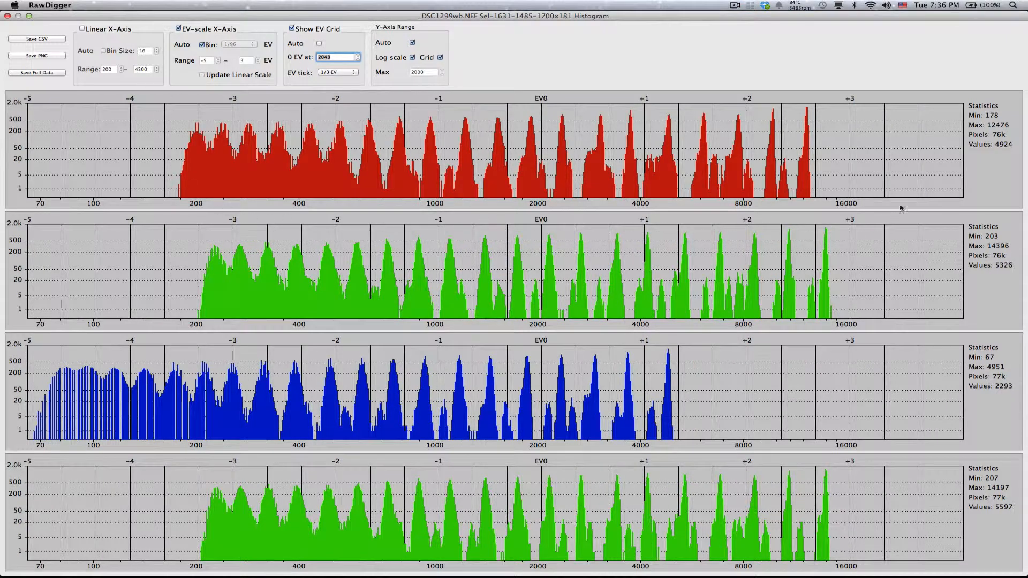
click(412, 58)
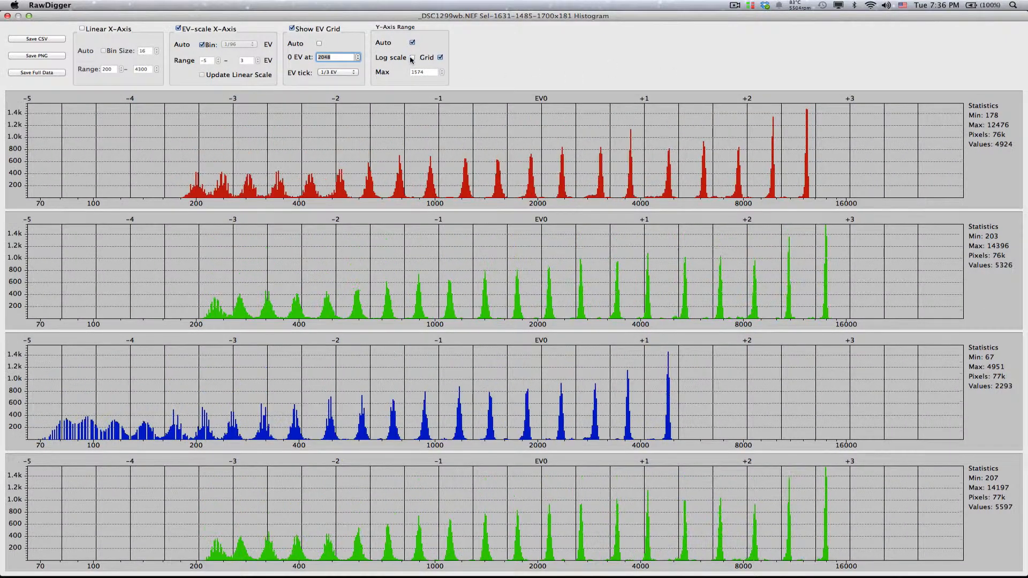
click(412, 58)
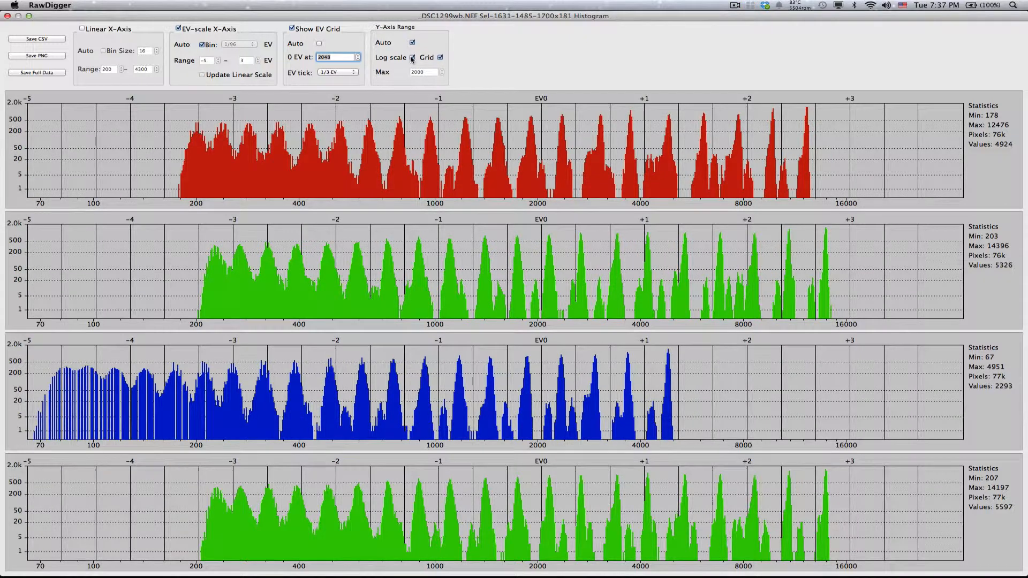
click(412, 57)
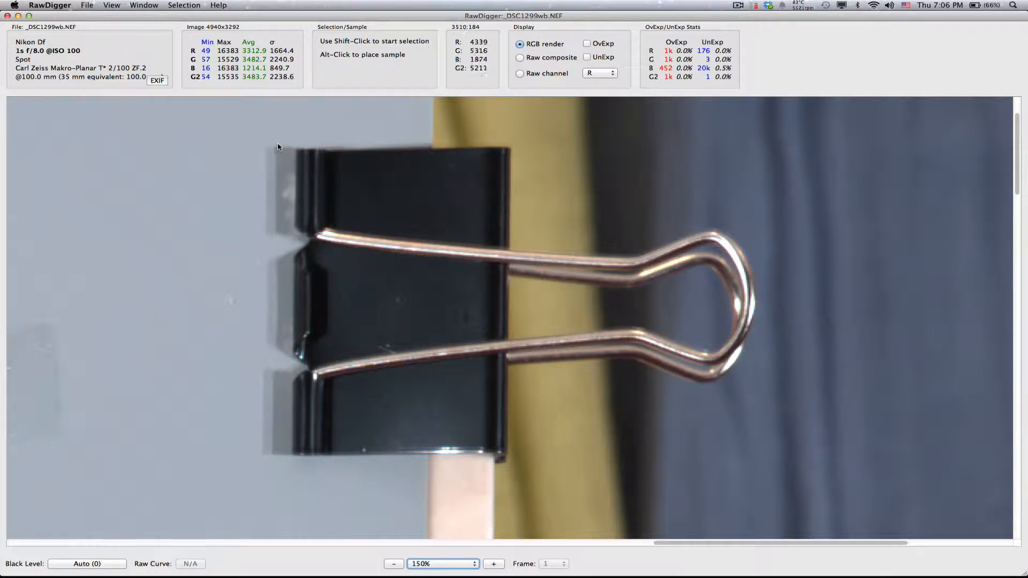
- Select the binder clip beside the yellow cloth, about 602 x 439 pixels, and show the histogram of that selection
drag(276, 142, 762, 461)
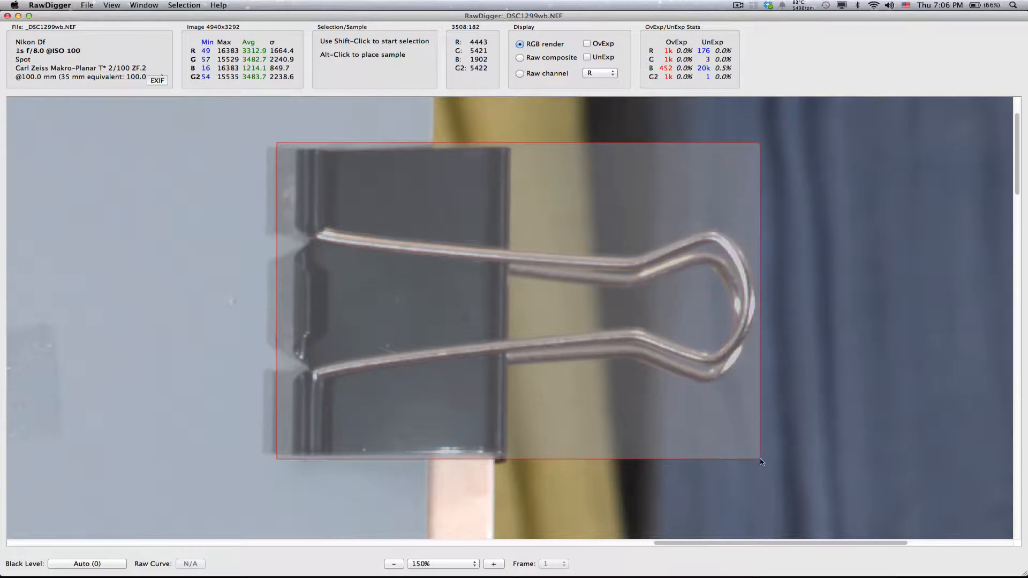
drag(761, 462, 760, 460)
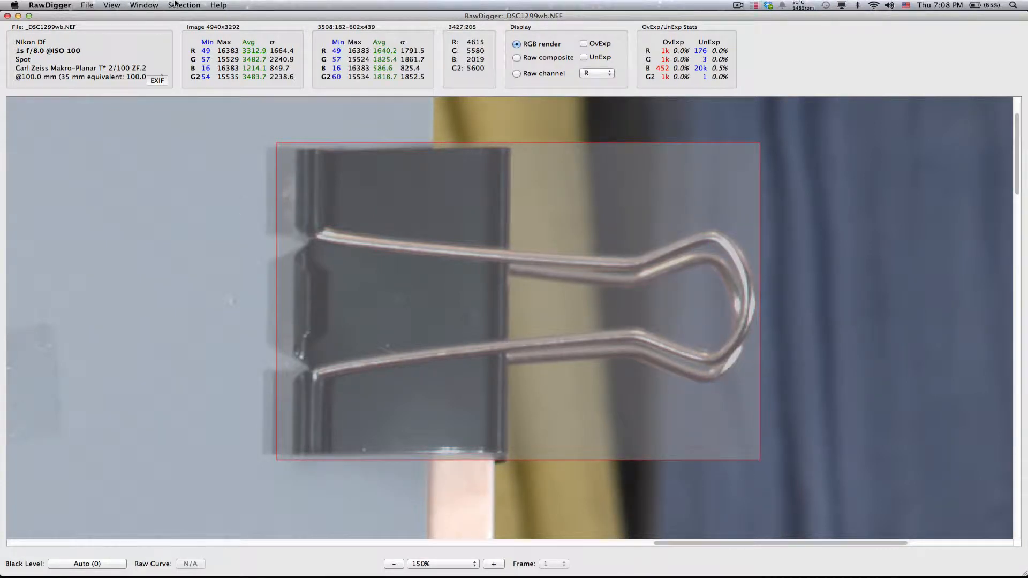
click(183, 5)
click(210, 26)
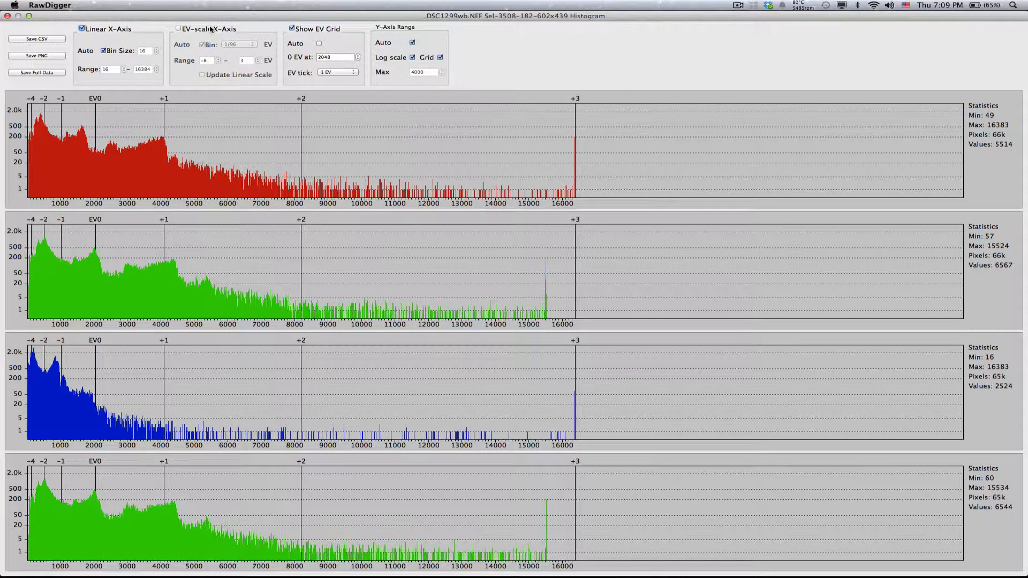
- Turn off the automatic Y-axis range and set its maximum to 10
click(412, 42)
double_click(427, 73)
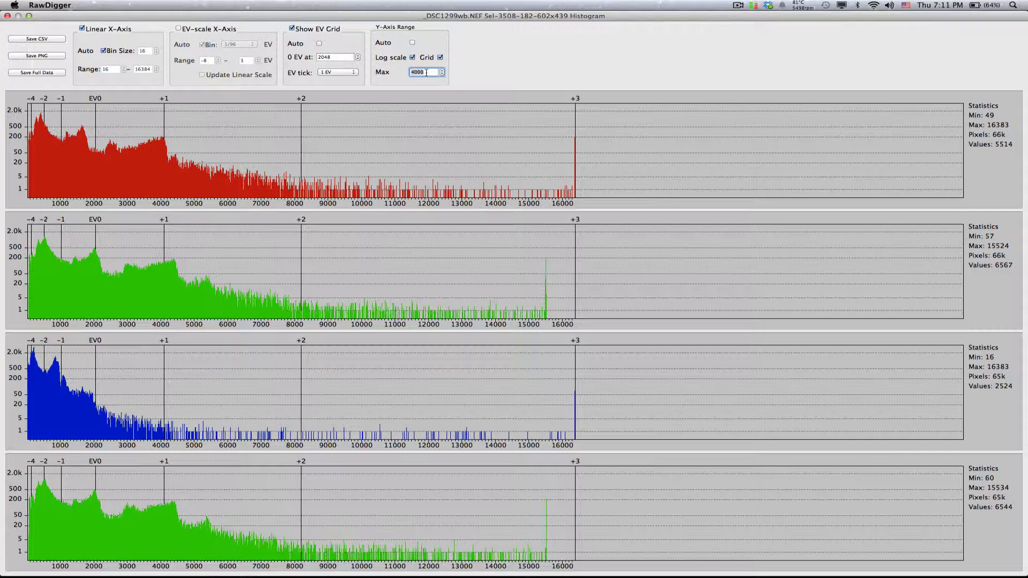
text(10)
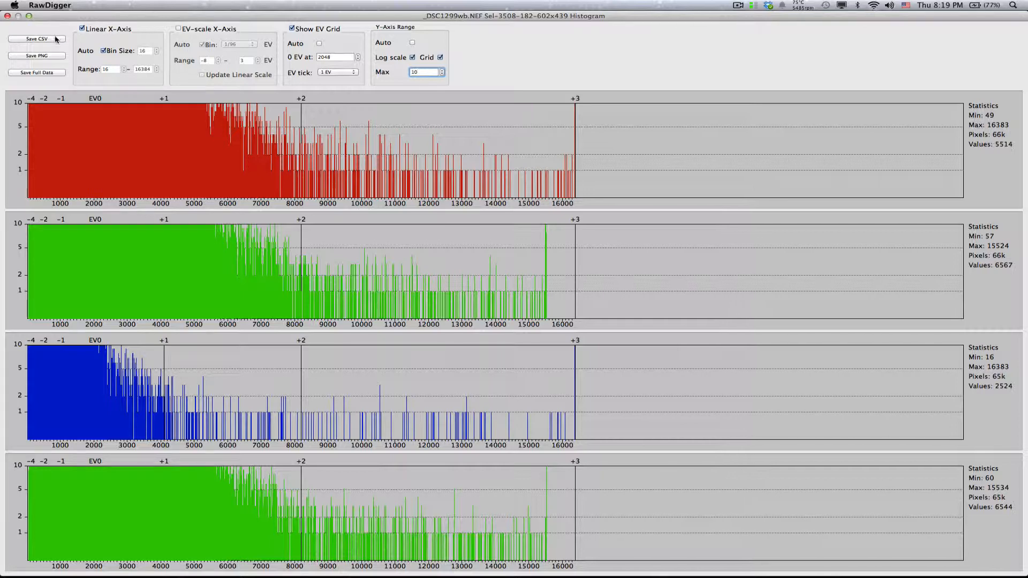
- Preview the save dialogs for the histogram CSV, the PNG image and the full raw data, cancelling each one
click(37, 38)
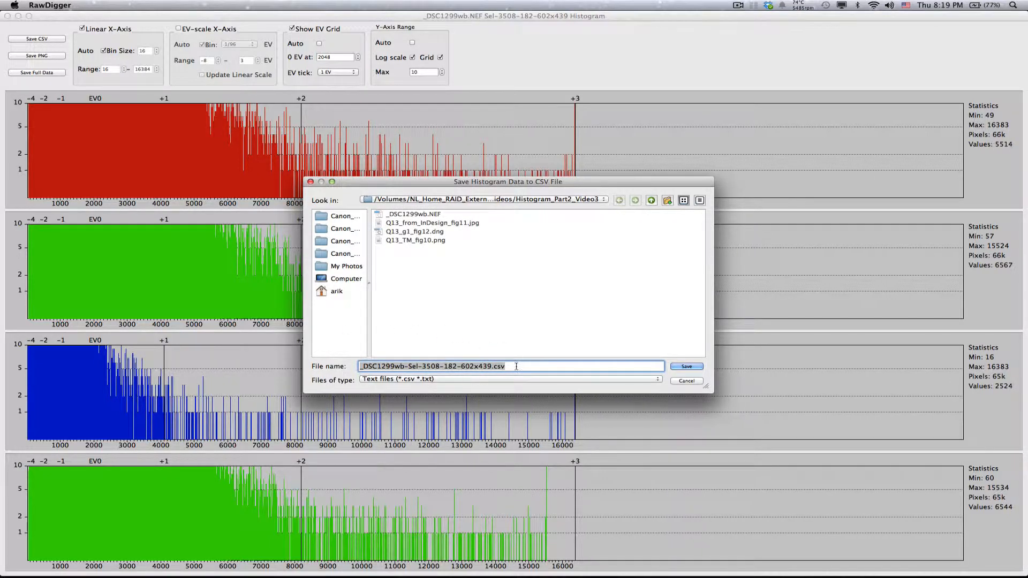
click(310, 181)
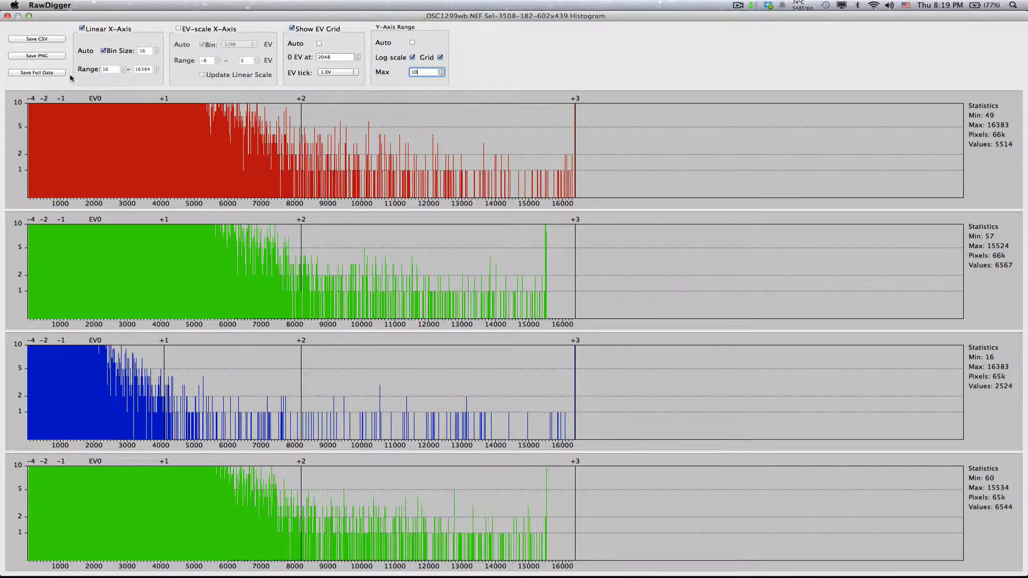
click(36, 56)
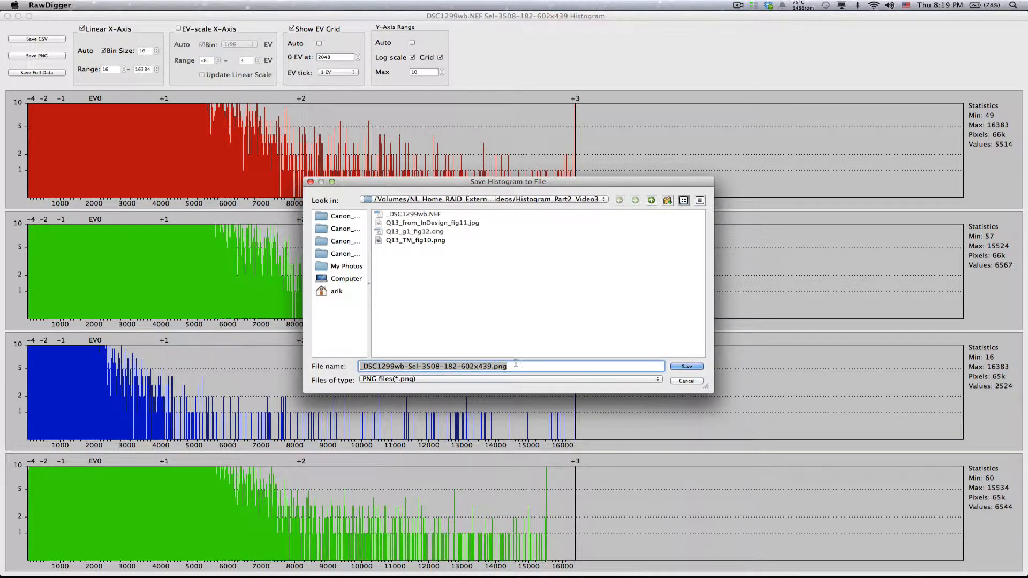
click(310, 182)
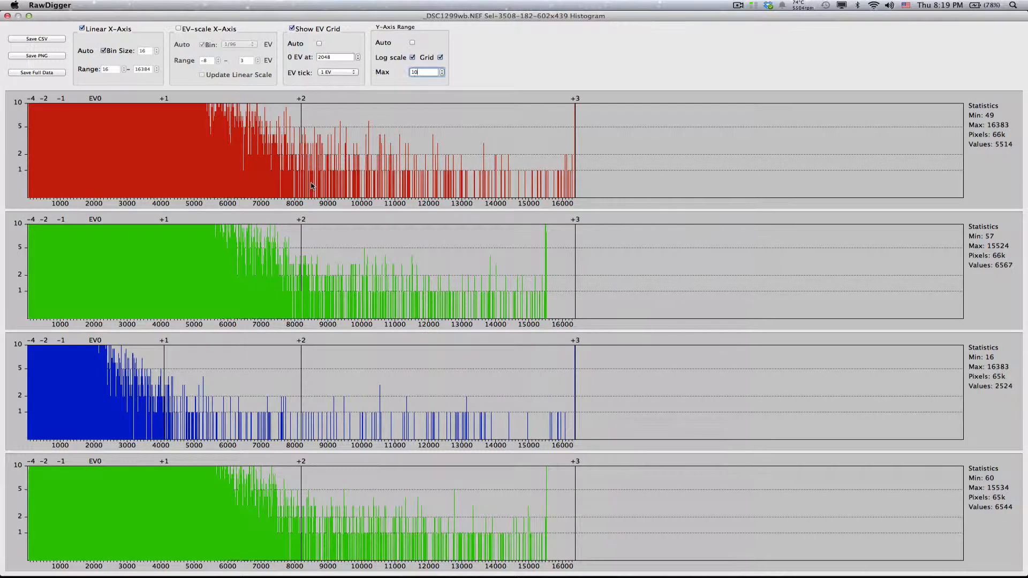
click(36, 73)
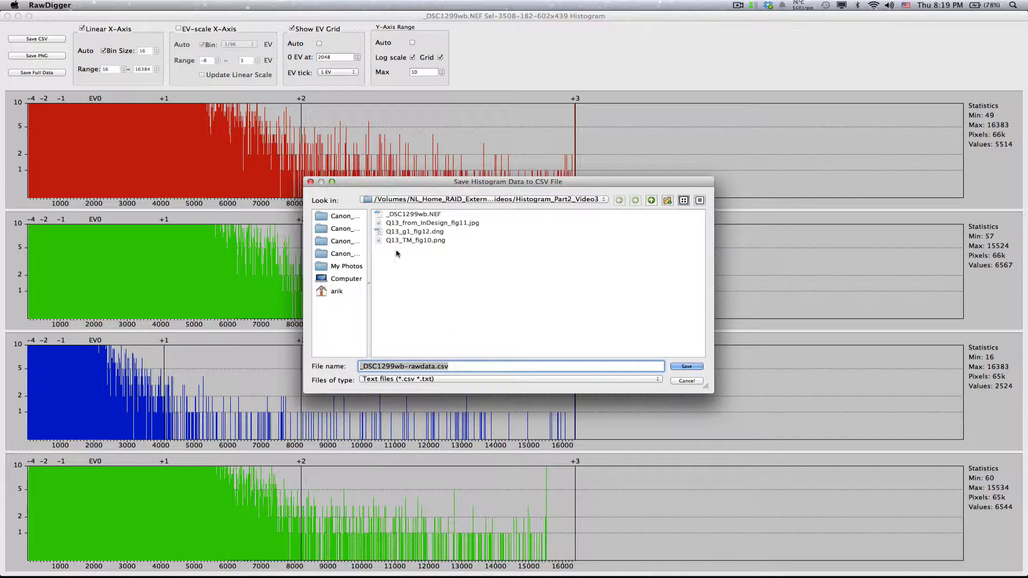
click(311, 182)
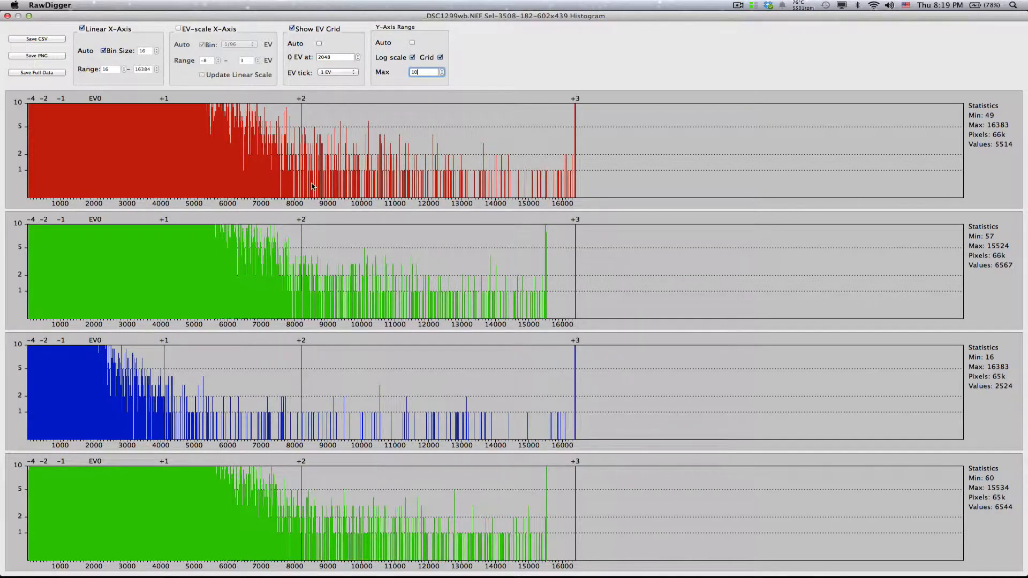